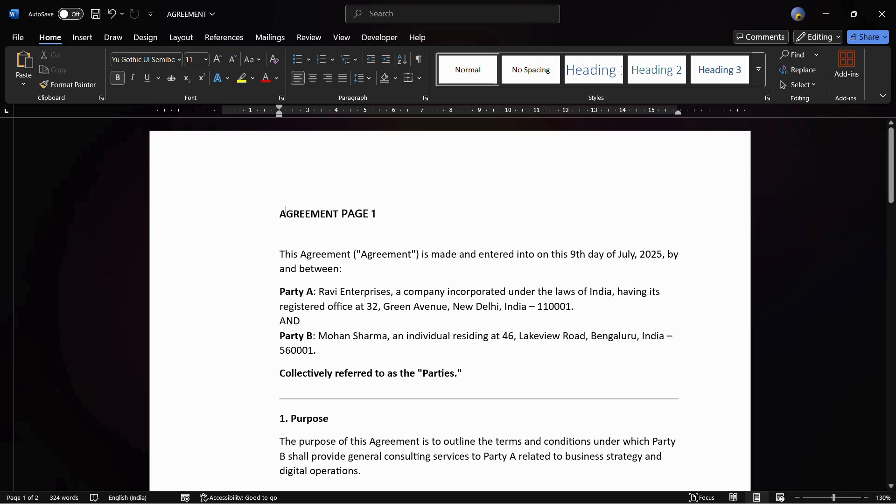
Examine both pages of the agreement, including the titles AGREEMENT PAGE 1 and AGREEMENT PAGE 2
{"action": "left_click_drag", "start_coordinate": [279, 214], "coordinate": [373, 215]}
{"action": "scroll", "coordinate": [371, 262], "scroll_direction": "down", "scroll_amount": 10}
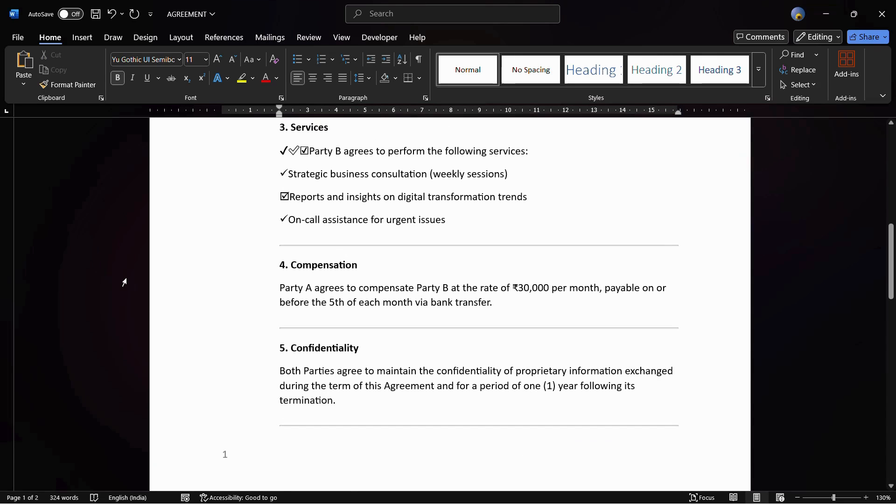
{"action": "scroll", "coordinate": [103, 261], "scroll_direction": "up", "scroll_amount": 10}
{"action": "scroll", "coordinate": [371, 283], "scroll_direction": "down", "scroll_amount": 12}
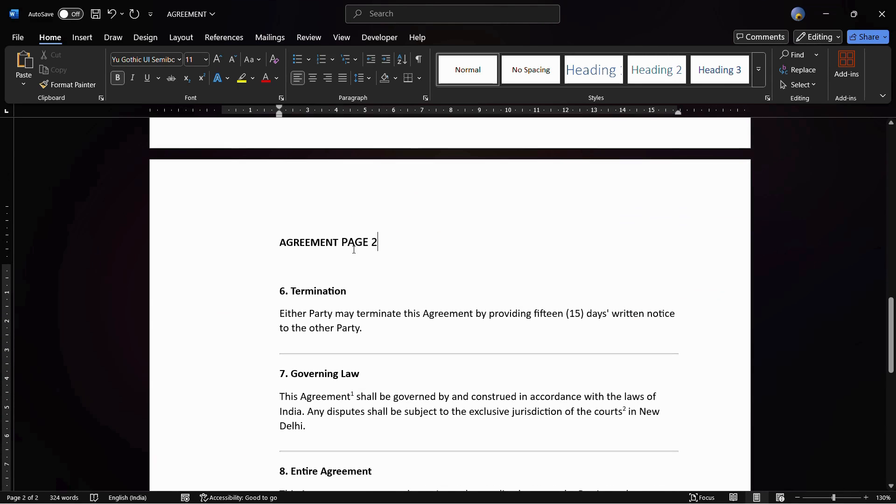
{"action": "scroll", "coordinate": [354, 246], "scroll_direction": "up", "scroll_amount": 10}
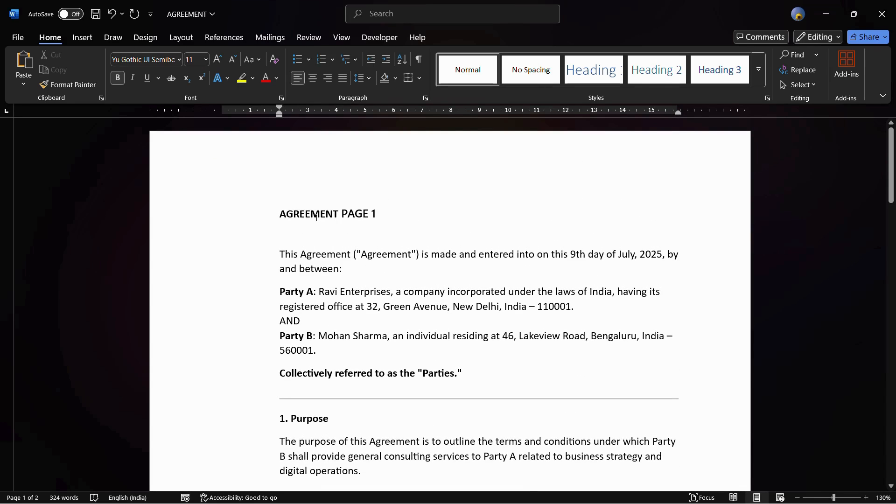
{"action": "scroll", "coordinate": [334, 252], "scroll_direction": "down", "scroll_amount": 15}
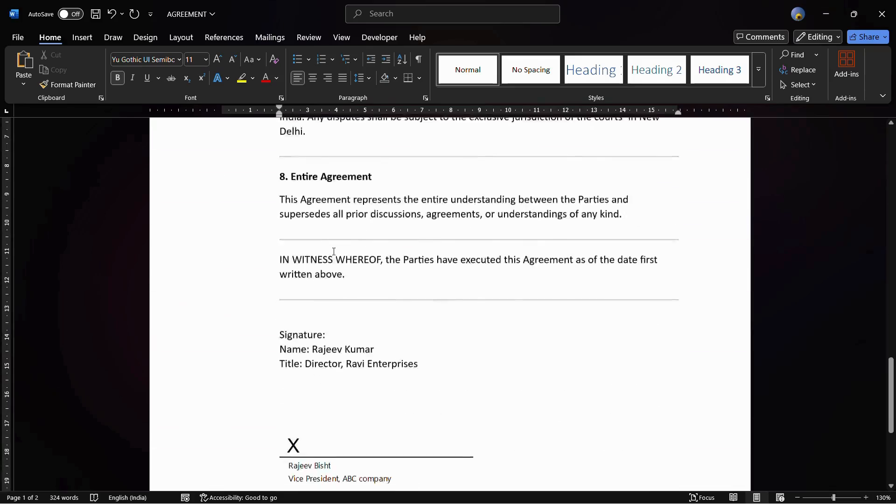
{"action": "scroll", "coordinate": [334, 252], "scroll_direction": "up", "scroll_amount": 10}
{"action": "scroll", "coordinate": [334, 252], "scroll_direction": "up", "scroll_amount": 10}
{"action": "scroll", "coordinate": [334, 252], "scroll_direction": "down", "scroll_amount": 15}
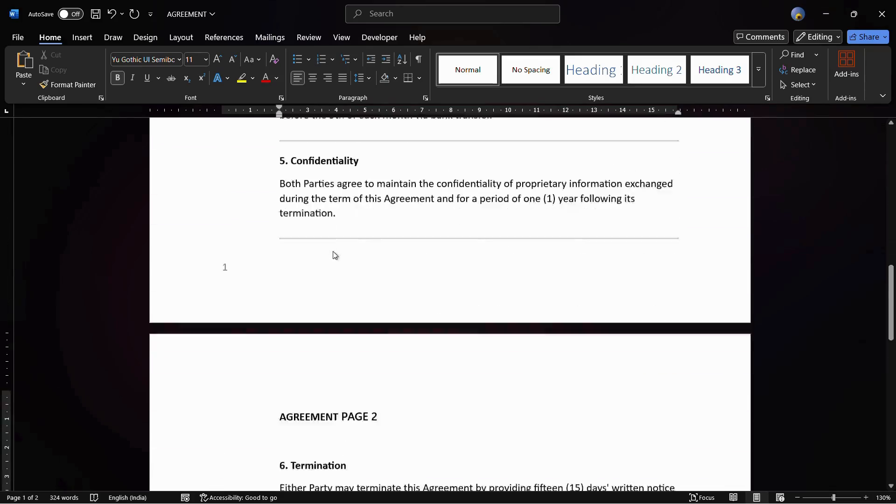
{"action": "scroll", "coordinate": [334, 252], "scroll_direction": "down", "scroll_amount": 5}
{"action": "scroll", "coordinate": [332, 246], "scroll_direction": "up", "scroll_amount": 15}
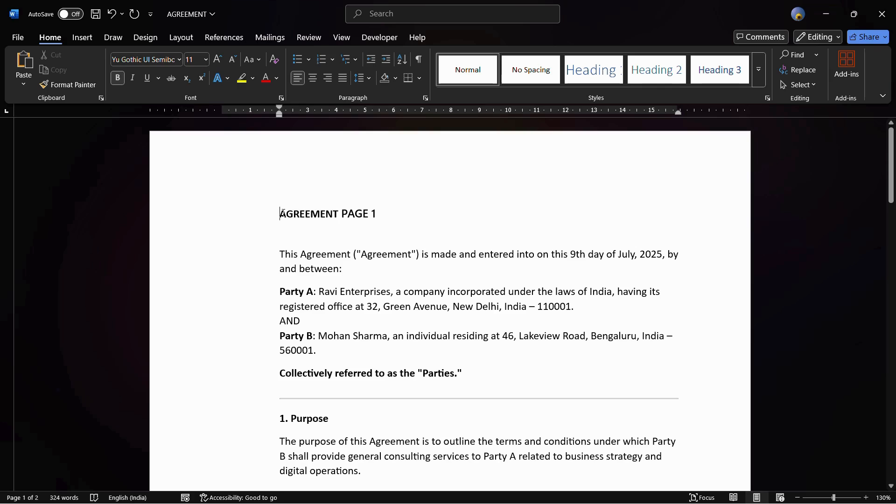
Apply the Heading 1 style to the title "AGREEMENT PAGE 1" on the first page
{"action": "left_click_drag", "start_coordinate": [281, 213], "coordinate": [378, 217]}
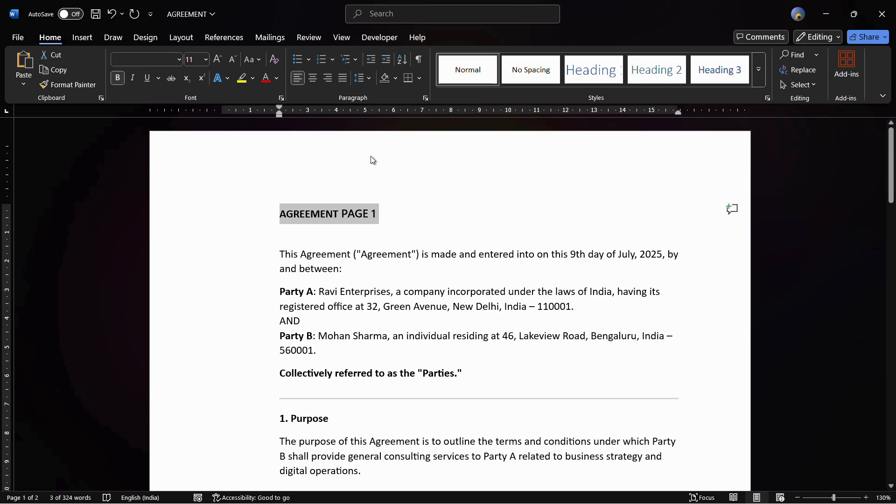
{"action": "key", "text": "ctrl+alt+1"}
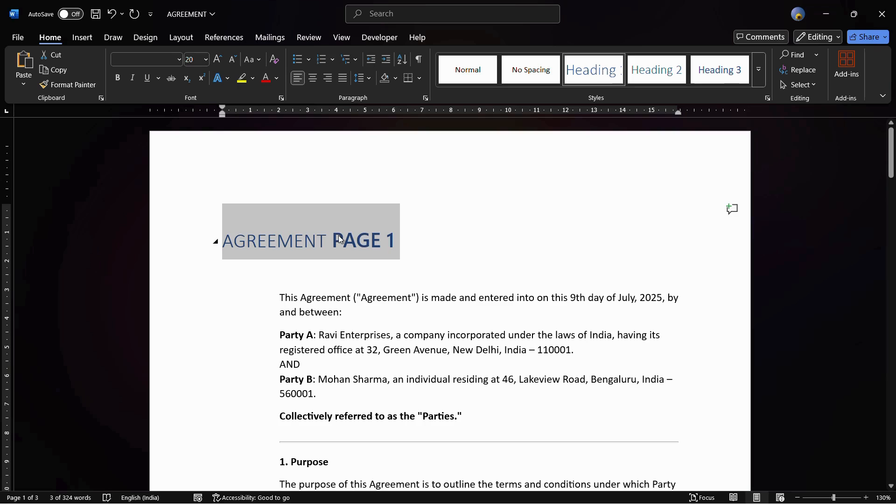
Try the Heading 2 style on the title "AGREEMENT PAGE 1" and restore Heading 1
{"action": "left_click", "coordinate": [401, 242]}
{"action": "left_click_drag", "start_coordinate": [222, 242], "coordinate": [401, 241]}
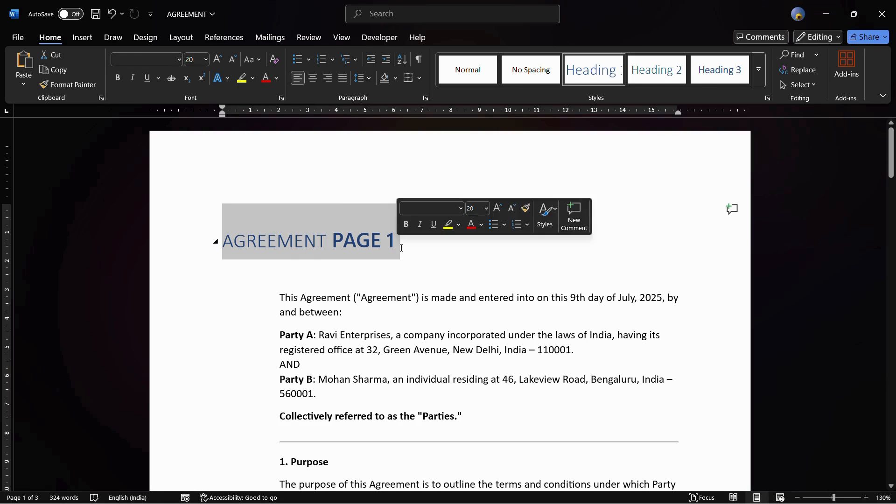
{"action": "key", "text": "ctrl+alt+2"}
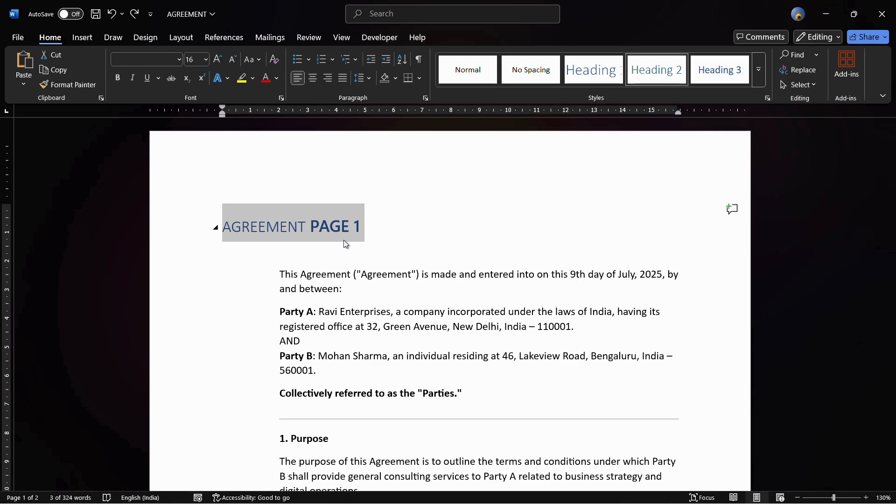
{"action": "key", "text": "ctrl+y"}
Apply the Heading 1 style to the title "AGREEMENT PAGE 2" above the Termination section
{"action": "scroll", "coordinate": [343, 240], "scroll_direction": "down", "scroll_amount": 14}
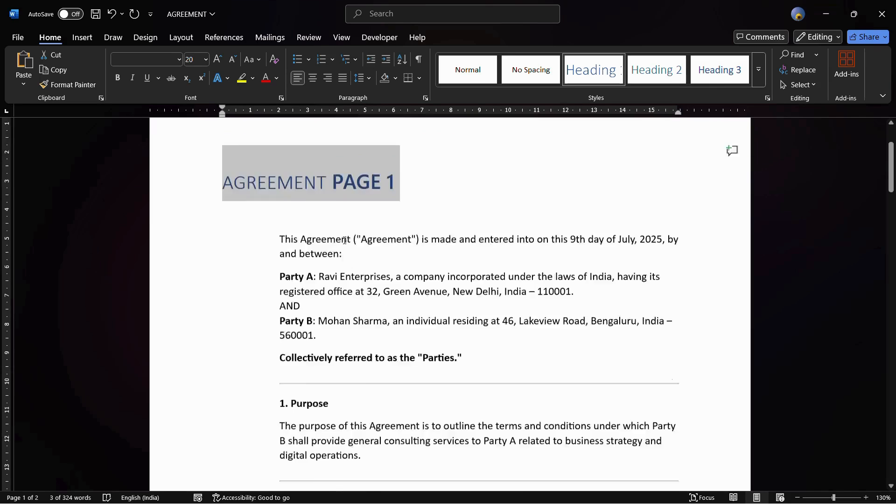
{"action": "scroll", "coordinate": [298, 355], "scroll_direction": "down", "scroll_amount": 3}
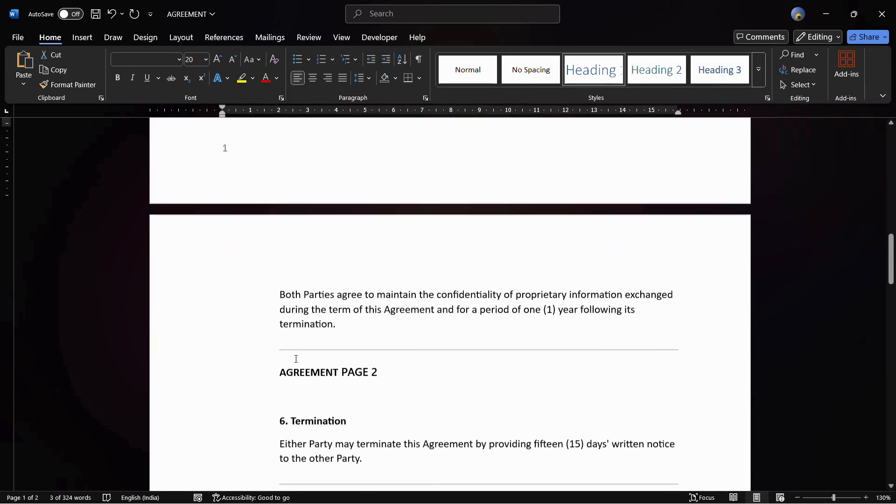
{"action": "left_click_drag", "start_coordinate": [279, 369], "coordinate": [388, 368]}
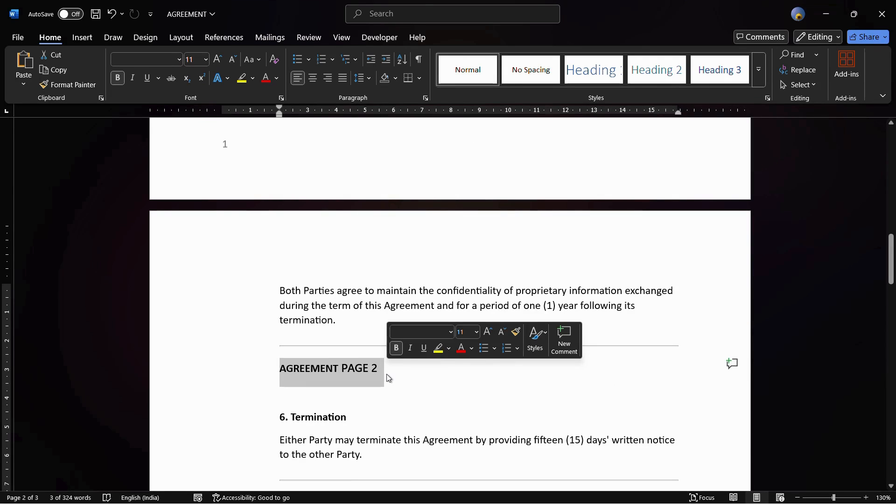
{"action": "key", "text": "ctrl+b"}
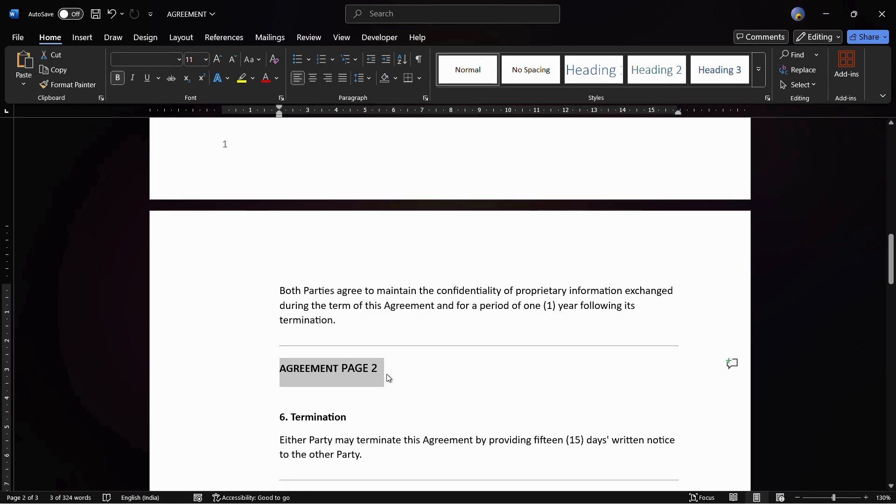
{"action": "key", "text": "ctrl+z"}
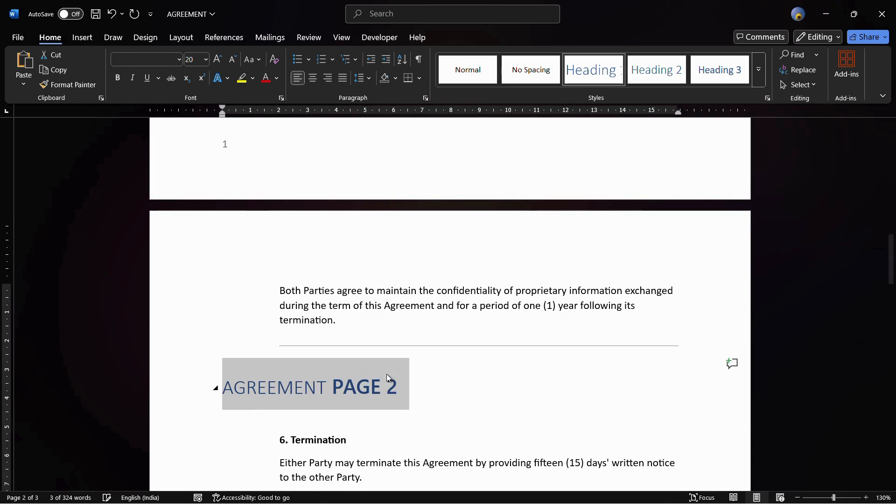
Push the "AGREEMENT PAGE 2" heading and its following sections onto the third page by adding blank space above the heading
{"action": "scroll", "coordinate": [386, 367], "scroll_direction": "down", "scroll_amount": 3}
{"action": "scroll", "coordinate": [388, 367], "scroll_direction": "up", "scroll_amount": 3}
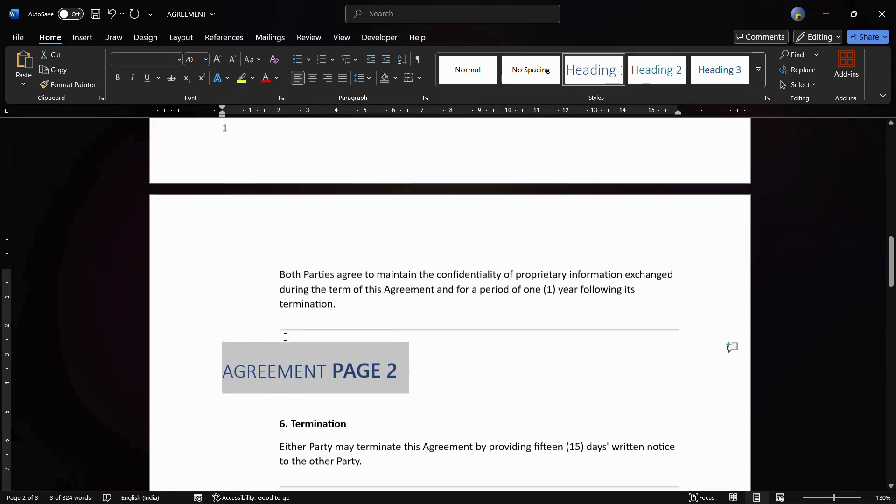
{"action": "scroll", "coordinate": [400, 296], "scroll_direction": "down", "scroll_amount": 2}
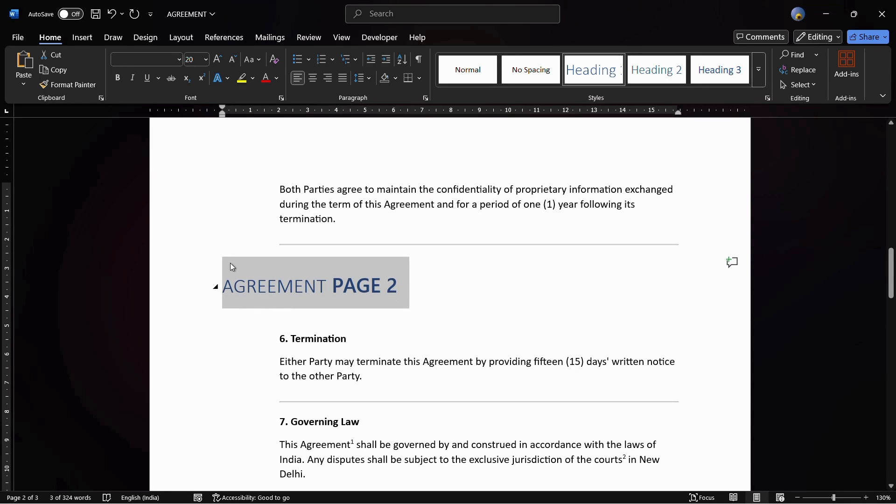
{"action": "left_click", "coordinate": [232, 264]}
{"action": "left_click", "coordinate": [223, 282]}
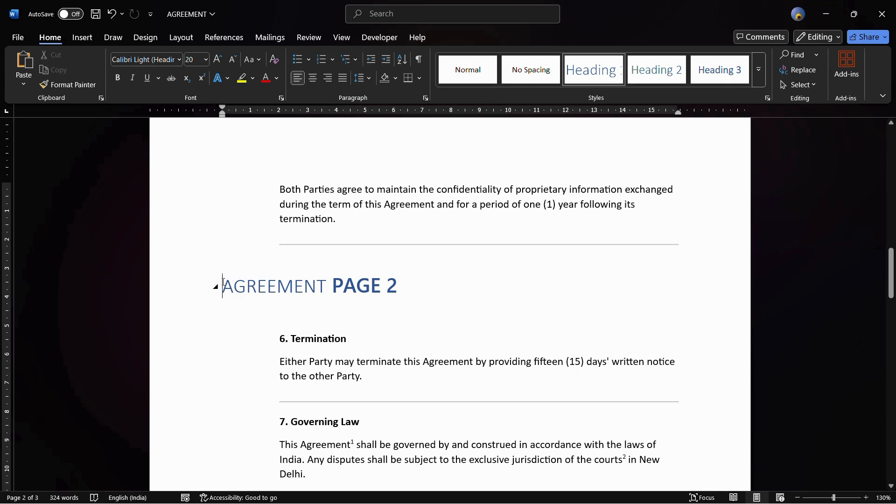
{"action": "left_click", "coordinate": [386, 235]}
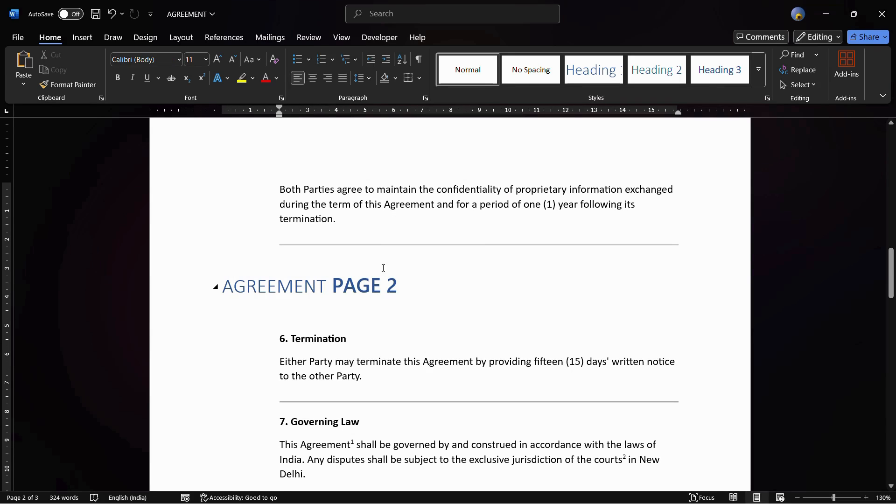
{"action": "scroll", "coordinate": [353, 289], "scroll_direction": "down", "scroll_amount": 1}
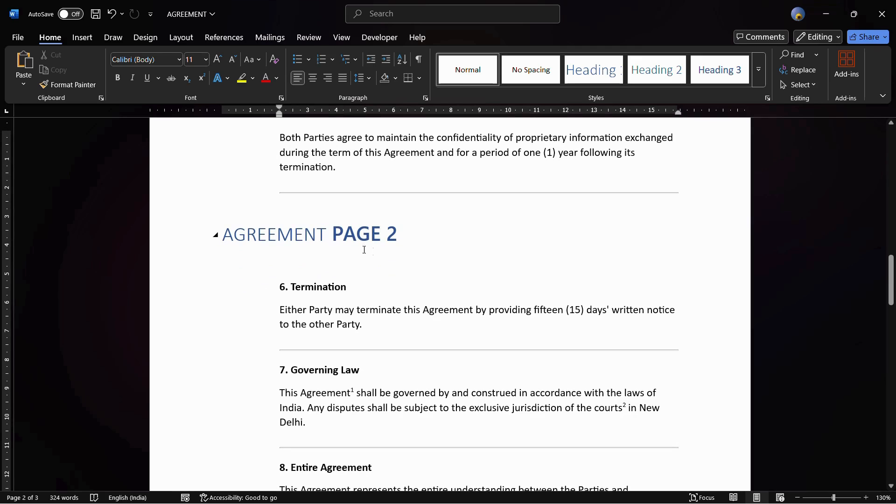
{"action": "scroll", "coordinate": [374, 267], "scroll_direction": "down", "scroll_amount": 5}
{"action": "scroll", "coordinate": [375, 268], "scroll_direction": "up", "scroll_amount": 5}
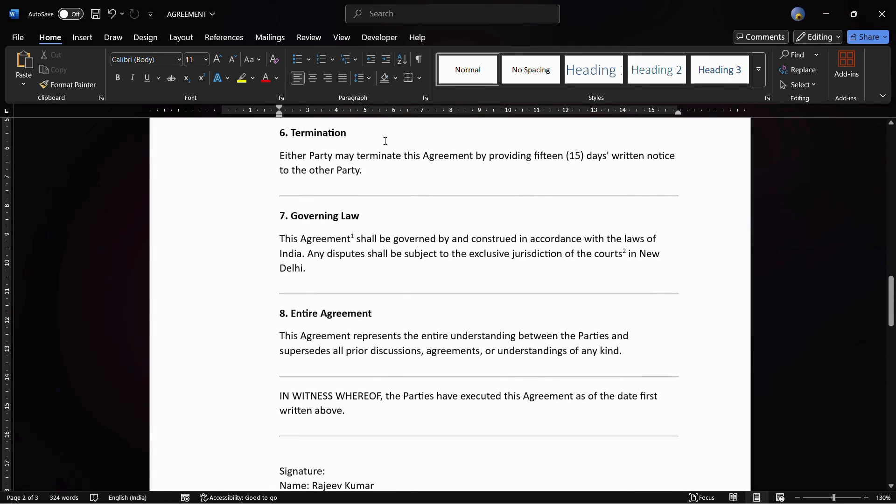
{"action": "key", "text": "ctrl+Return"}
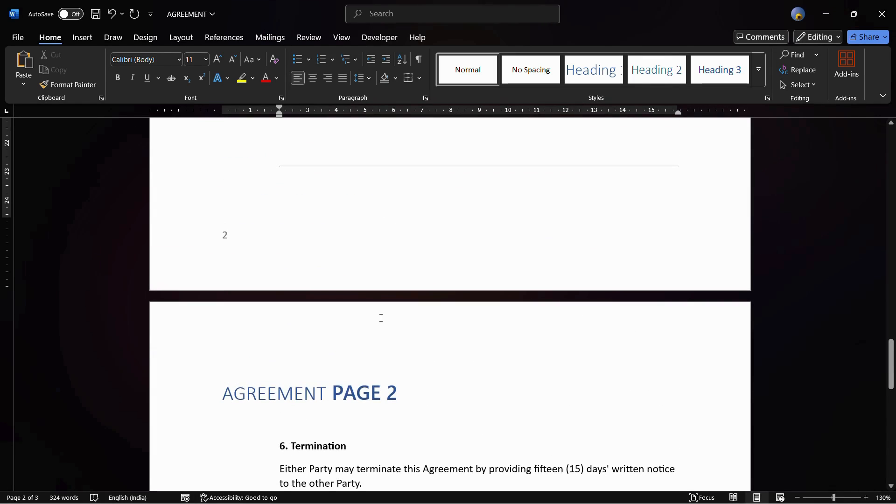
Add two blank lines above the "AGREEMENT PAGE 1" heading on the first page
{"action": "scroll", "coordinate": [278, 352], "scroll_direction": "down", "scroll_amount": 7}
{"action": "scroll", "coordinate": [277, 359], "scroll_direction": "up", "scroll_amount": 2}
{"action": "scroll", "coordinate": [277, 360], "scroll_direction": "up", "scroll_amount": 20}
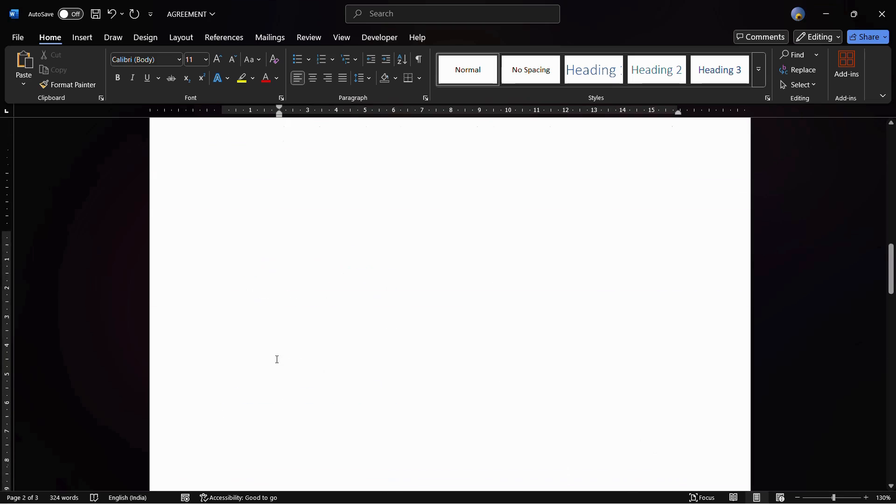
{"action": "scroll", "coordinate": [367, 276], "scroll_direction": "up", "scroll_amount": 1}
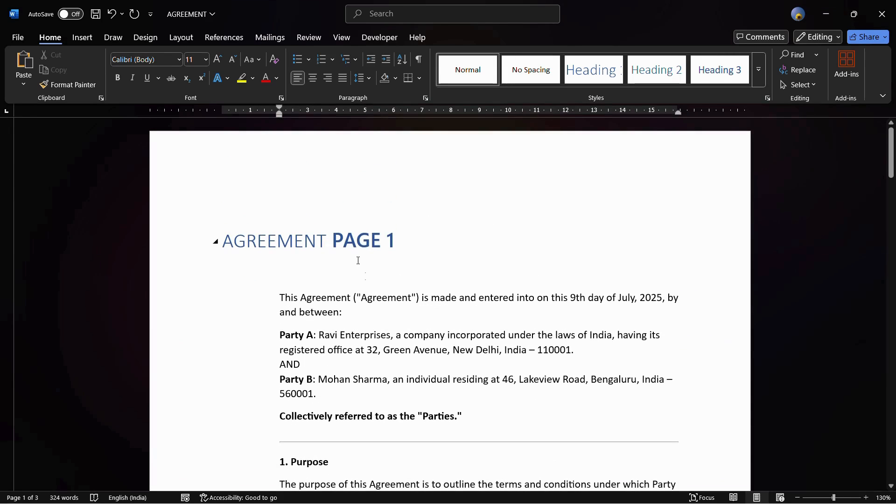
{"action": "left_click", "coordinate": [223, 237]}
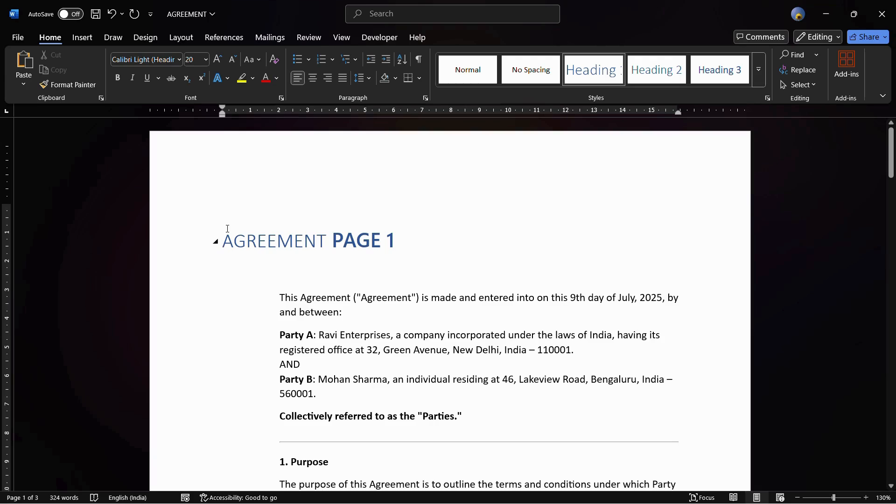
{"action": "key", "text": "Return"}
{"action": "key", "text": "Return"}
Insert an Automatic Table 1 table of contents in the blank space above the "AGREEMENT PAGE 1" heading
{"action": "left_click", "coordinate": [240, 206]}
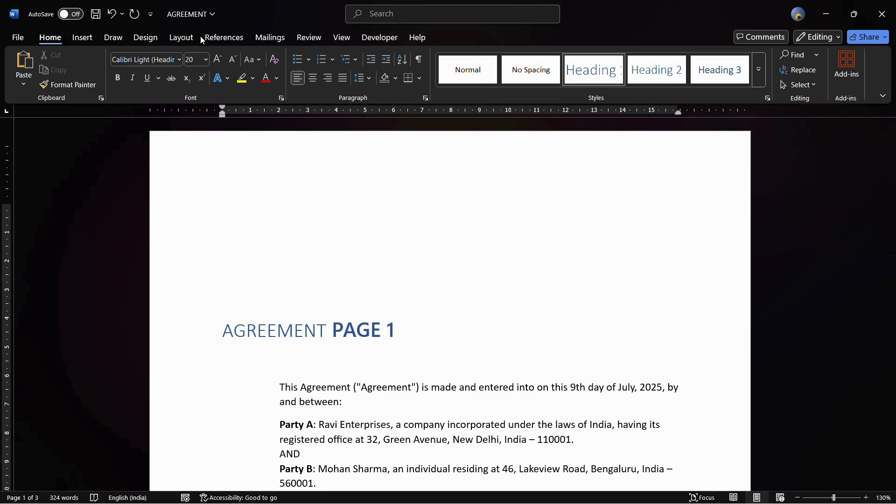
{"action": "left_click", "coordinate": [221, 40]}
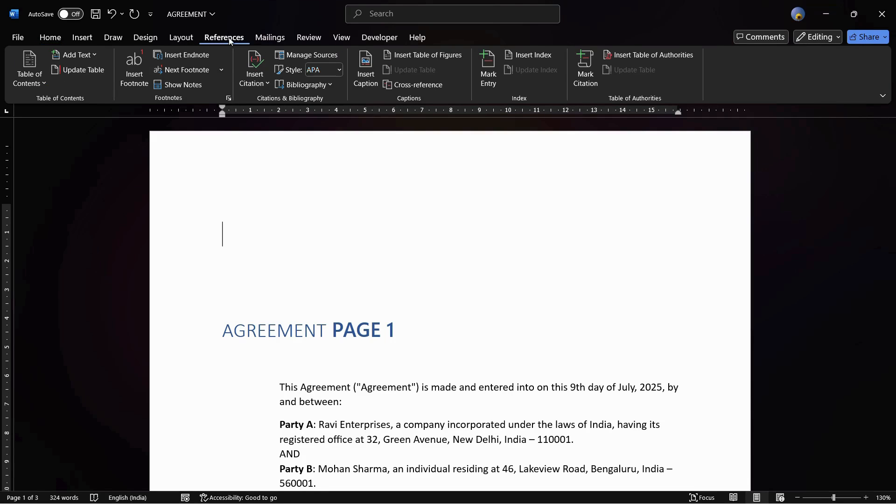
{"action": "left_click", "coordinate": [33, 81]}
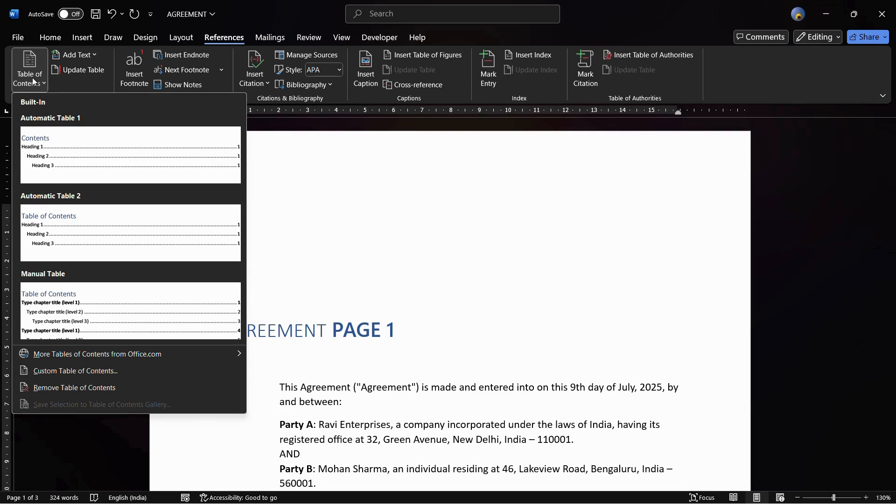
{"action": "left_click", "coordinate": [85, 133]}
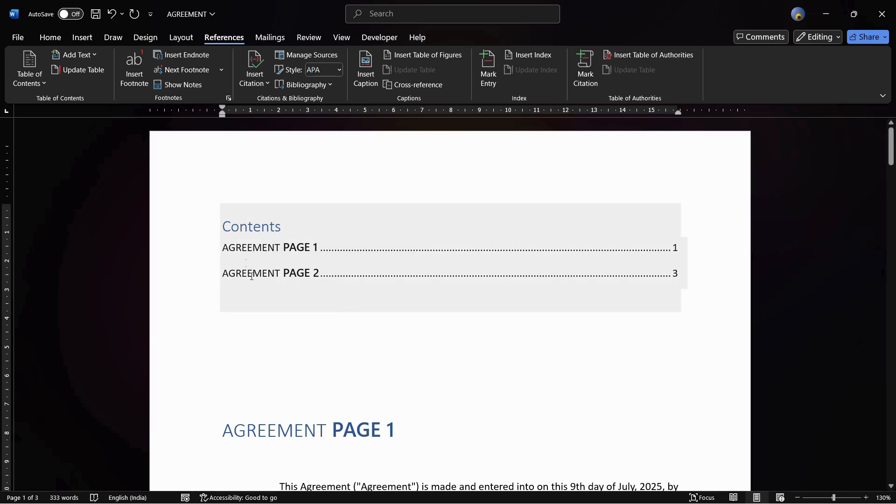
Compare the page numbers in the table of contents with the actual pages of the two agreement headings
{"action": "left_click", "coordinate": [293, 343]}
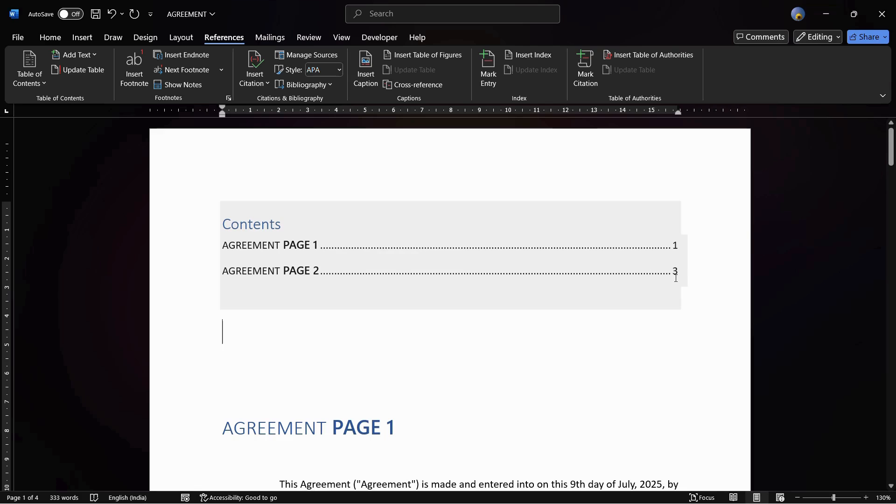
{"action": "scroll", "coordinate": [280, 296], "scroll_direction": "down", "scroll_amount": 3}
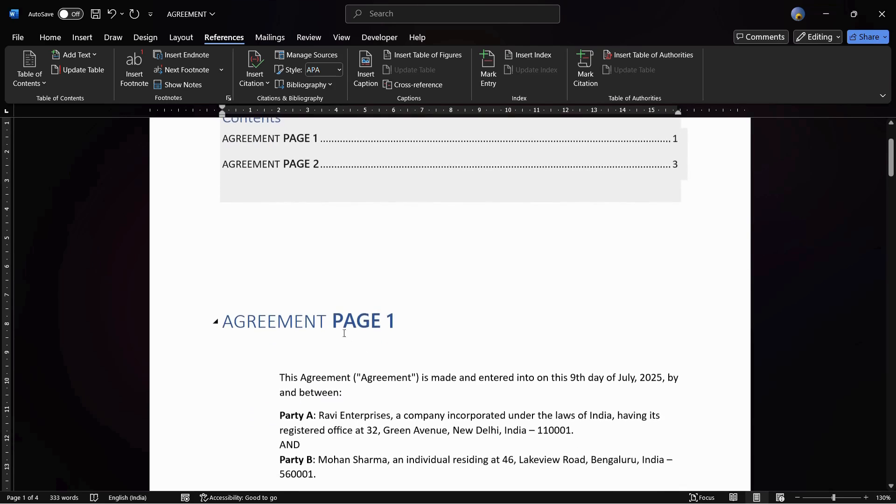
{"action": "scroll", "coordinate": [362, 331], "scroll_direction": "down", "scroll_amount": 15}
{"action": "scroll", "coordinate": [363, 330], "scroll_direction": "up", "scroll_amount": 18}
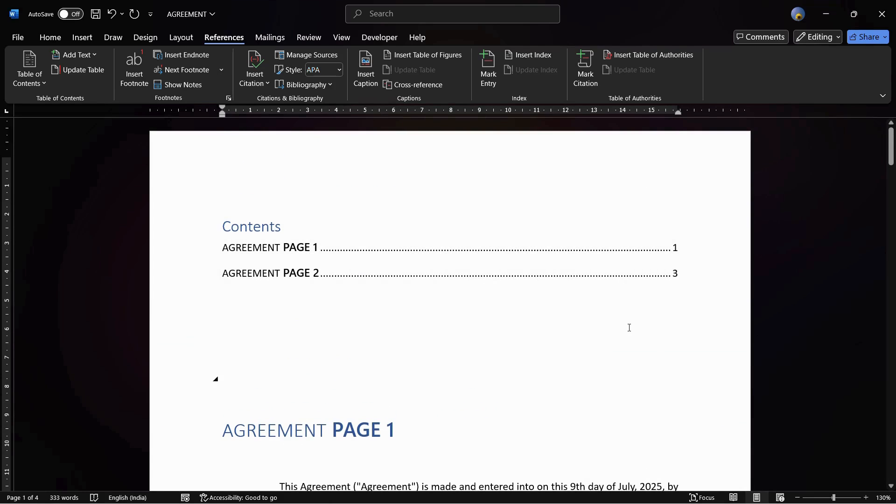
{"action": "scroll", "coordinate": [629, 328], "scroll_direction": "down", "scroll_amount": 15}
{"action": "scroll", "coordinate": [630, 328], "scroll_direction": "down", "scroll_amount": 15}
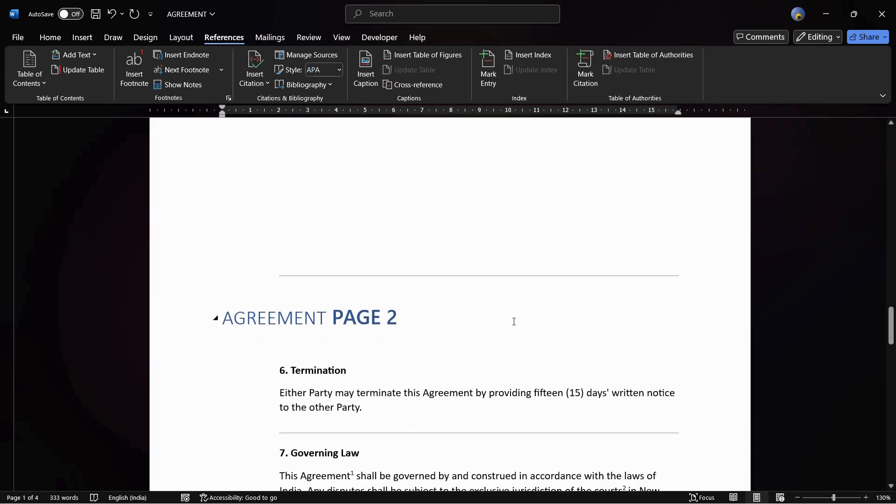
{"action": "scroll", "coordinate": [584, 308], "scroll_direction": "down", "scroll_amount": 4}
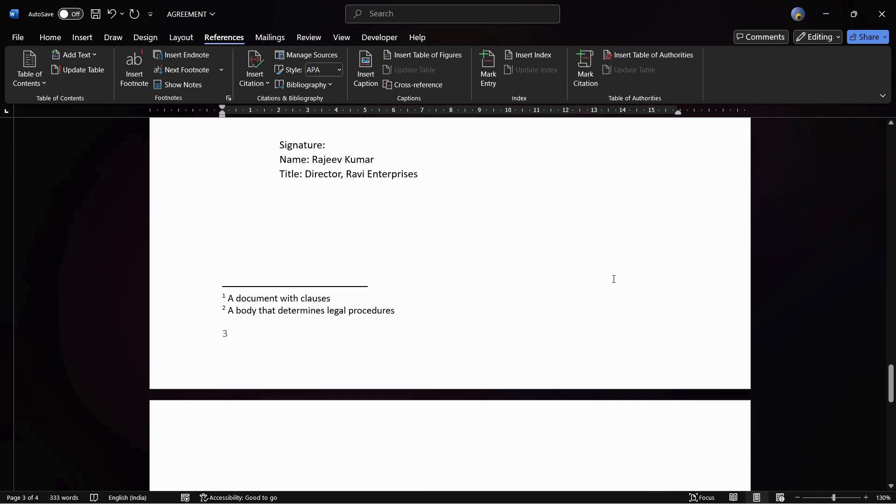
{"action": "scroll", "coordinate": [222, 337], "scroll_direction": "up", "scroll_amount": 20}
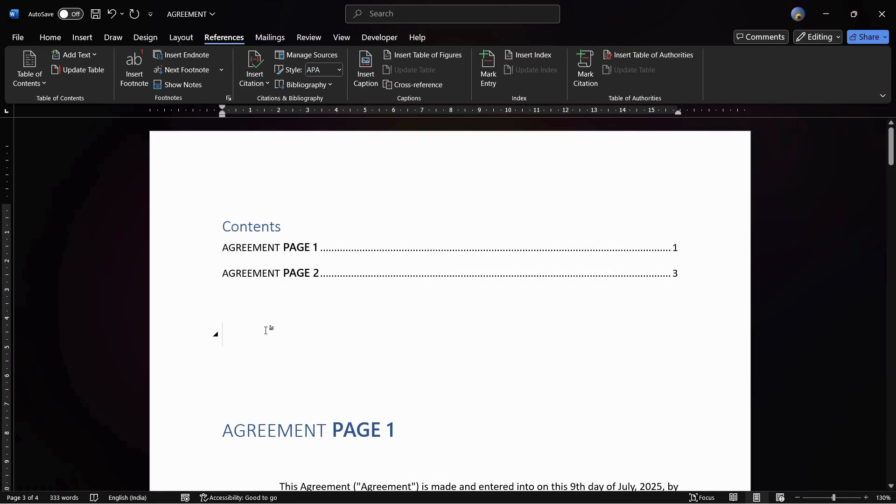
Replace the table of contents title "Contents" with "INDEX"
{"action": "left_click", "coordinate": [267, 331]}
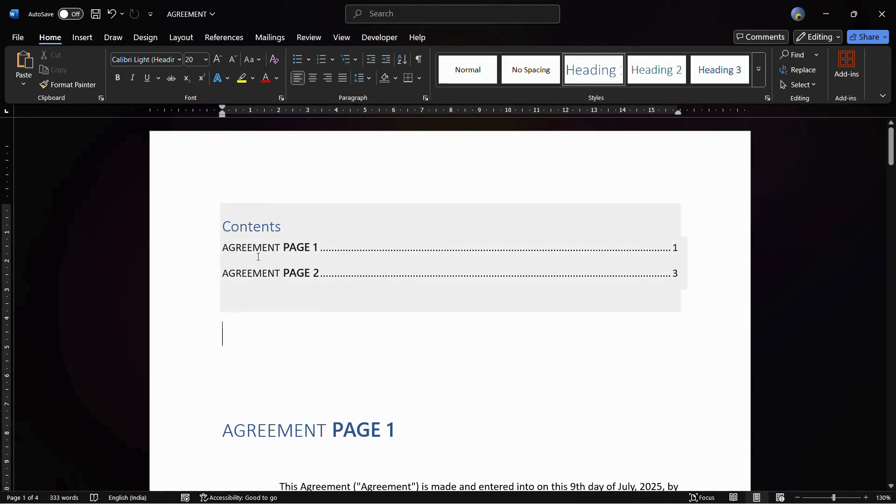
{"action": "left_click", "coordinate": [283, 227]}
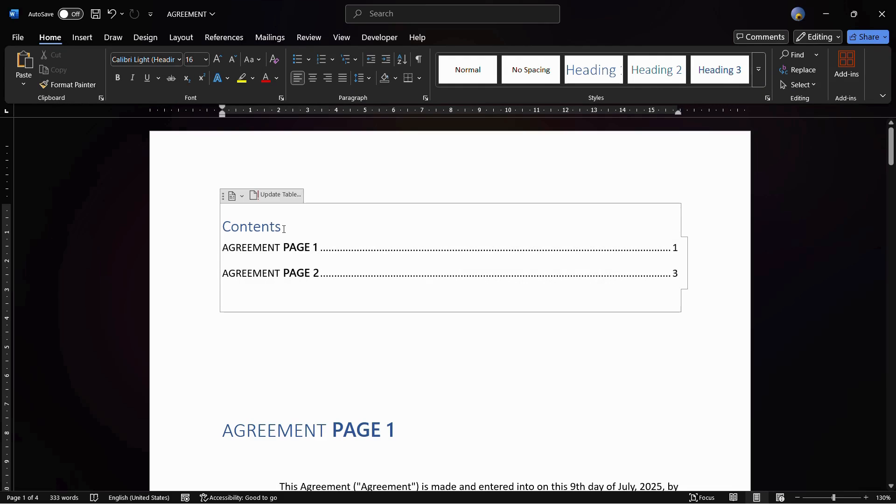
{"action": "key", "text": "BackSpace"}
{"action": "key", "text": "BackSpace"}
{"action": "key", "text": "BackSpace"}
{"action": "key", "text": "BackSpace"}
{"action": "key", "text": "BackSpace"}
{"action": "key", "text": "BackSpace"}
{"action": "key", "text": "BackSpace"}
{"action": "key", "text": "BackSpace"}
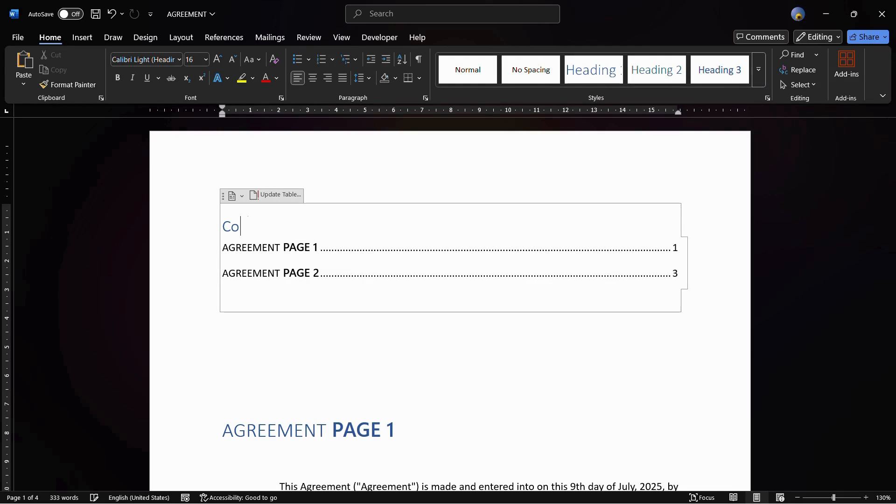
{"action": "key", "text": "BackSpace"}
{"action": "type", "text": "INDEX"}
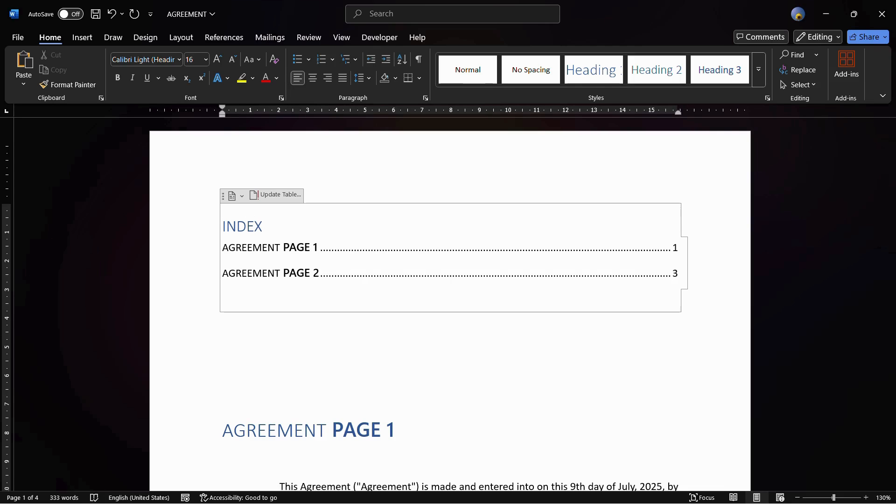
{"action": "left_click", "coordinate": [296, 366]}
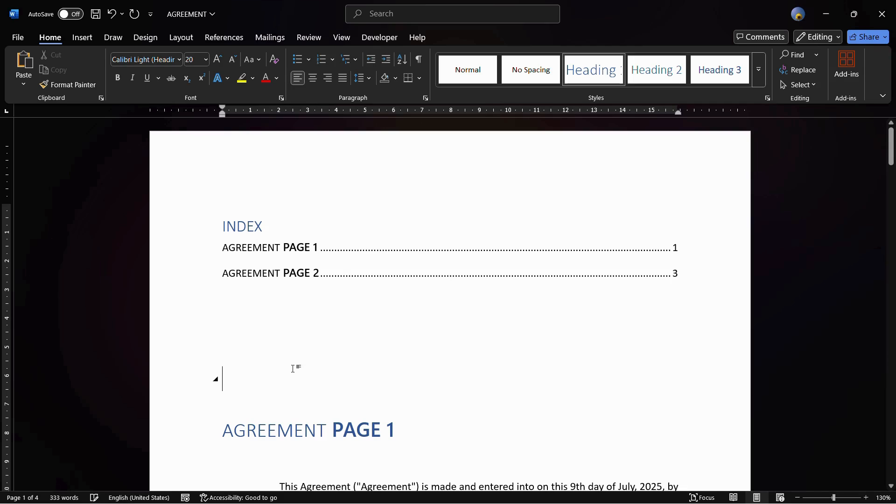
{"action": "left_click_drag", "start_coordinate": [262, 250], "coordinate": [274, 274]}
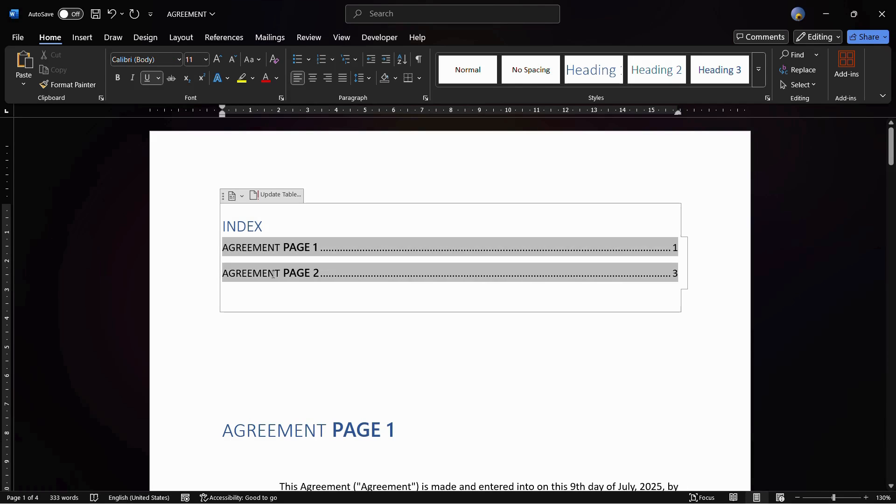
{"action": "left_click", "coordinate": [324, 352]}
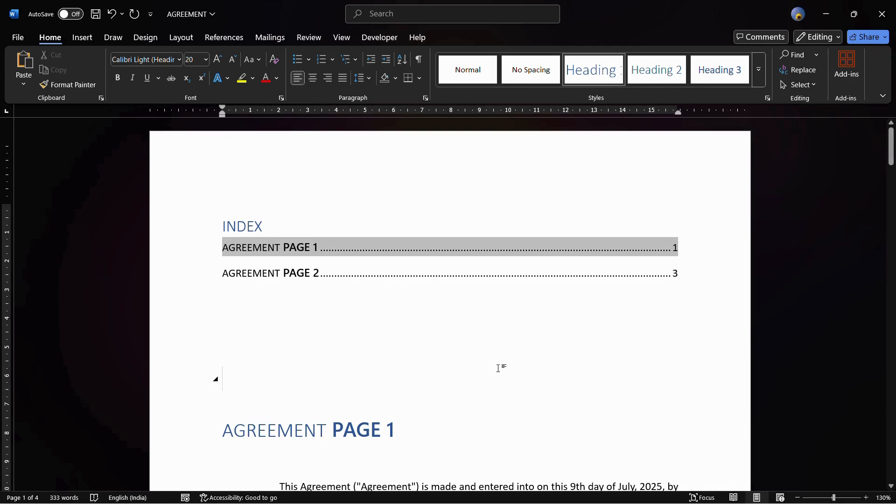
{"action": "left_click", "coordinate": [334, 420]}
{"action": "left_click", "coordinate": [345, 336]}
{"action": "left_click", "coordinate": [310, 247]}
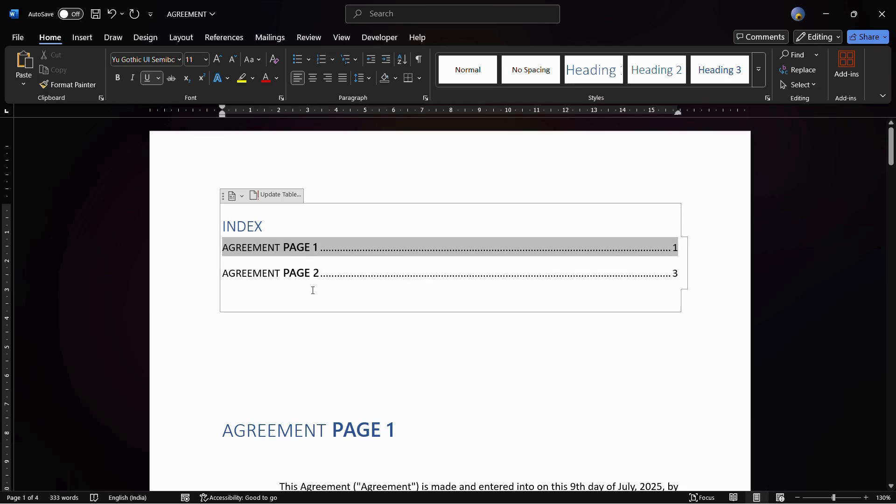
{"action": "left_click", "coordinate": [275, 241]}
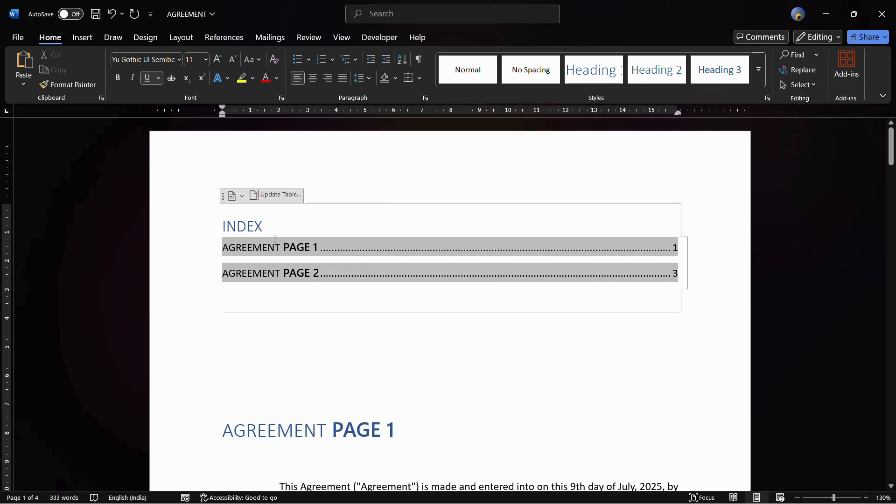
{"action": "left_click", "coordinate": [410, 382]}
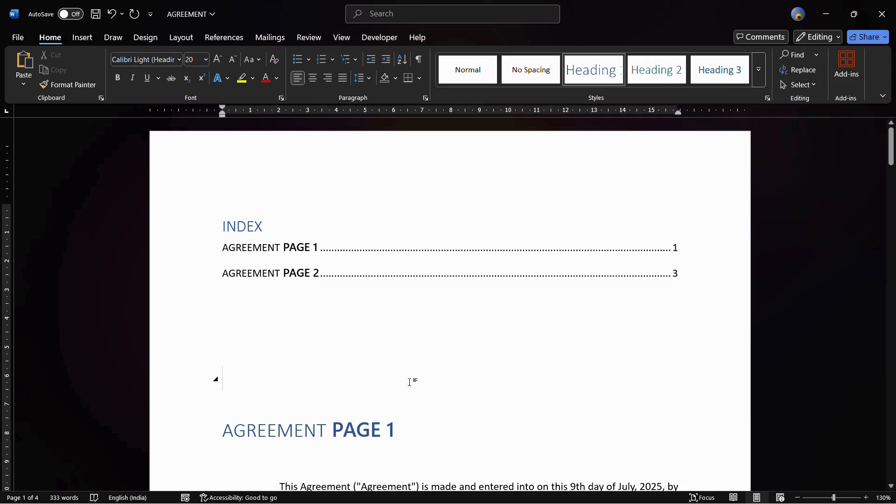